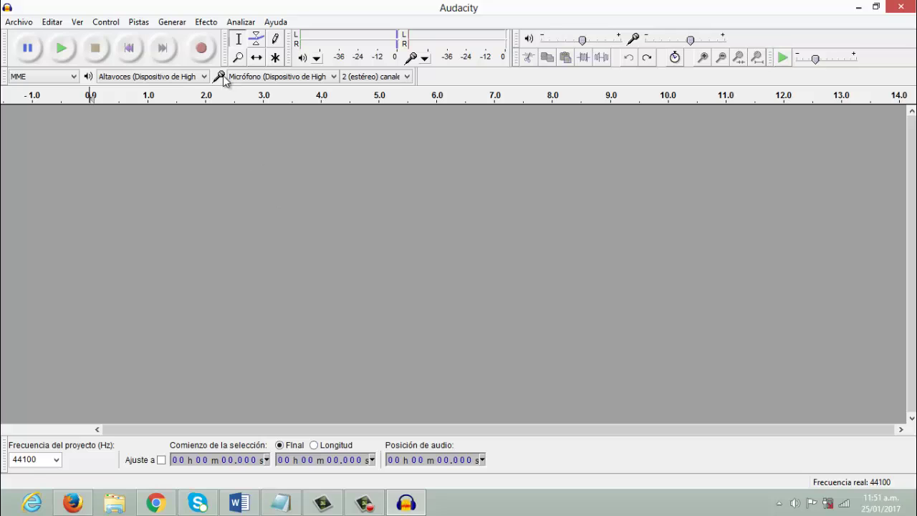
- Record about 10 seconds of stereo audio from the microphone, leaving about 3.7 seconds without speech before the voice
click(202, 50)
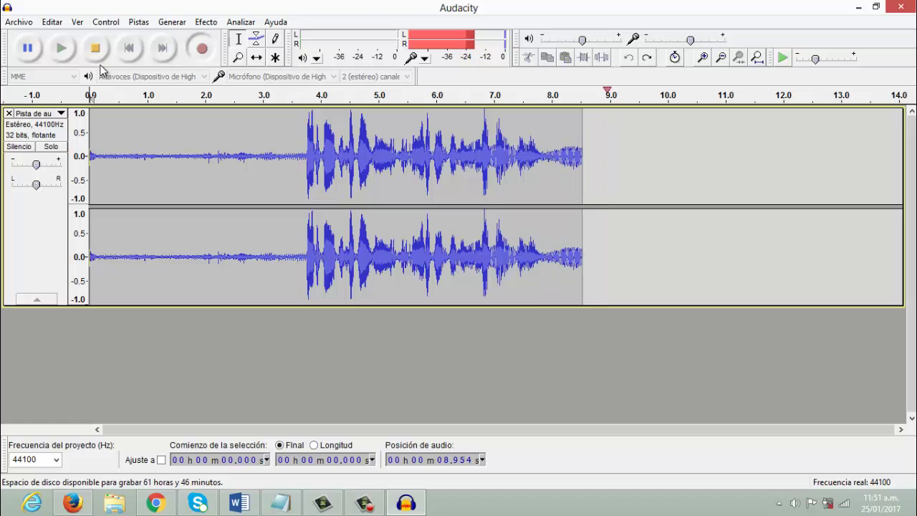
click(32, 55)
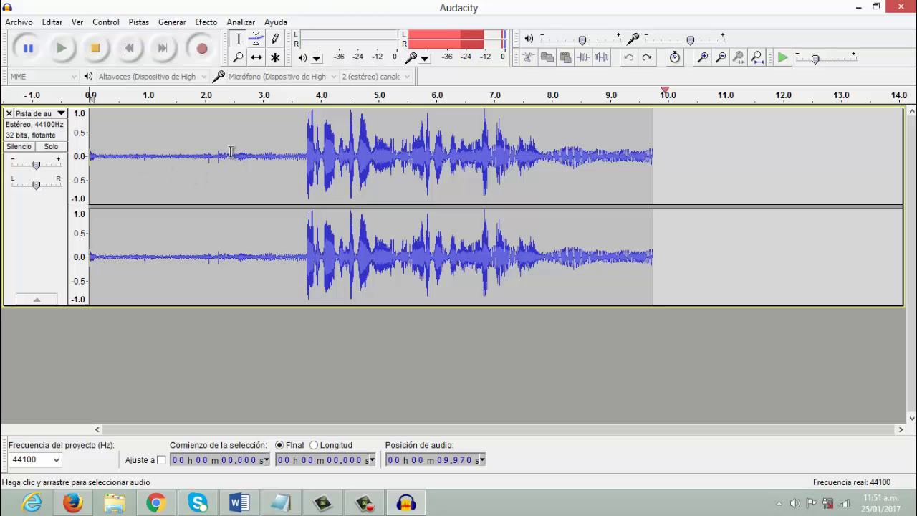
click(96, 50)
- Play the new recording back from its start and halt playback near the end
click(63, 49)
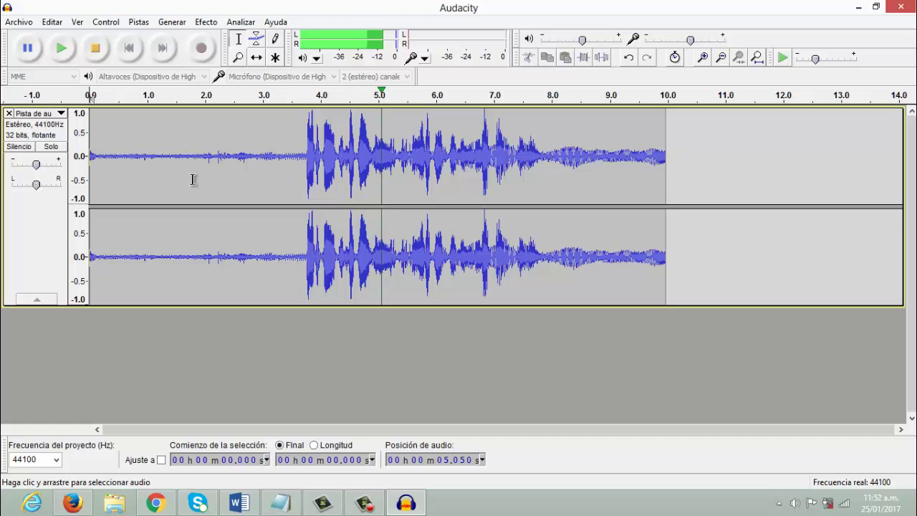
click(29, 49)
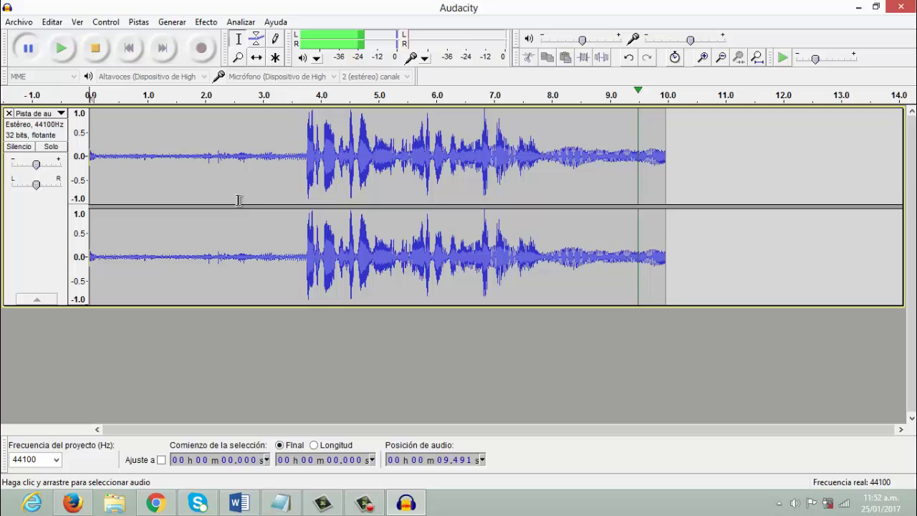
key(End)
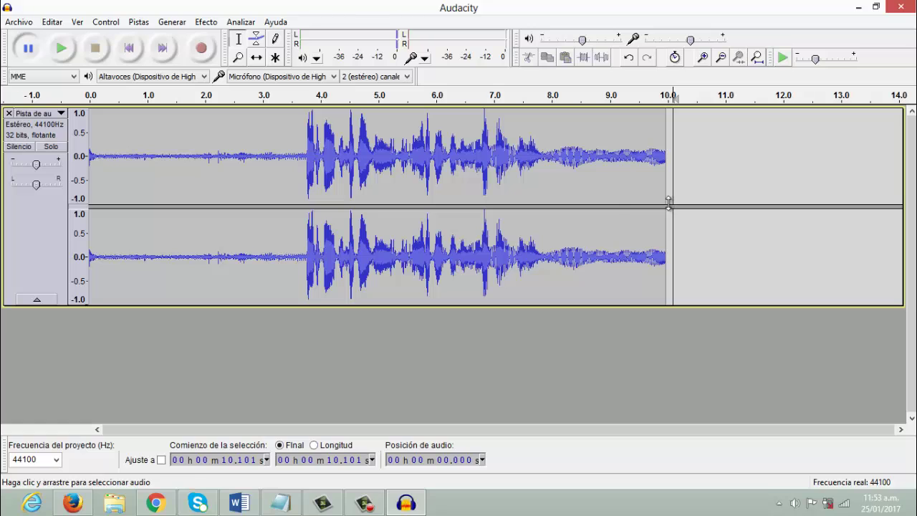
- Copy the whole recording into a second stereo track and mute that copy
drag(616, 203, 636, 200)
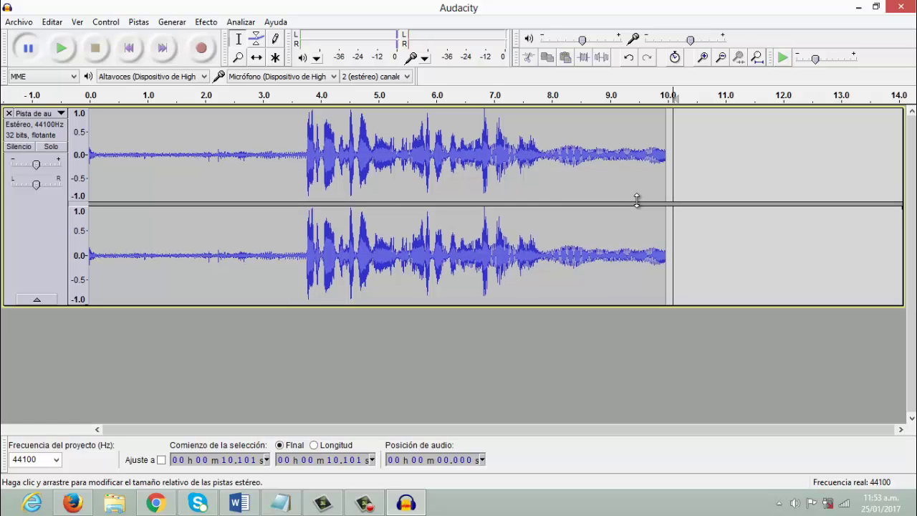
click(671, 194)
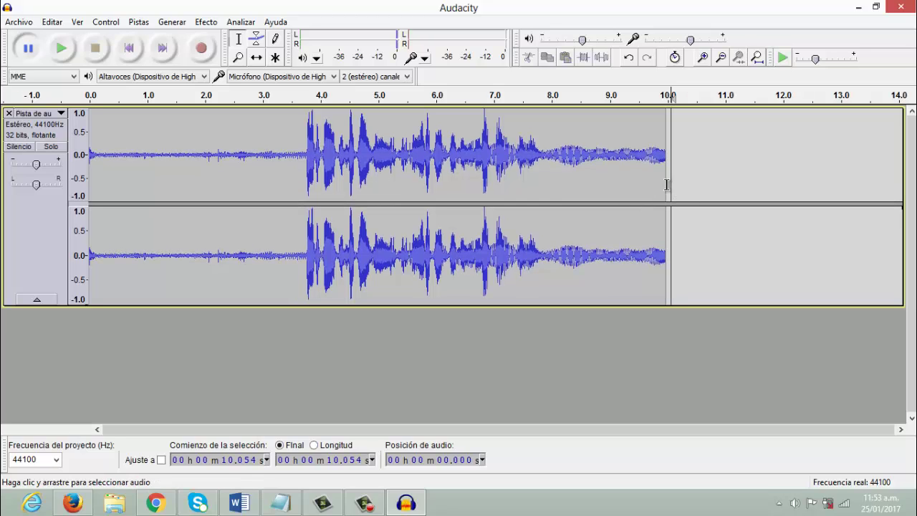
drag(666, 185, 85, 214)
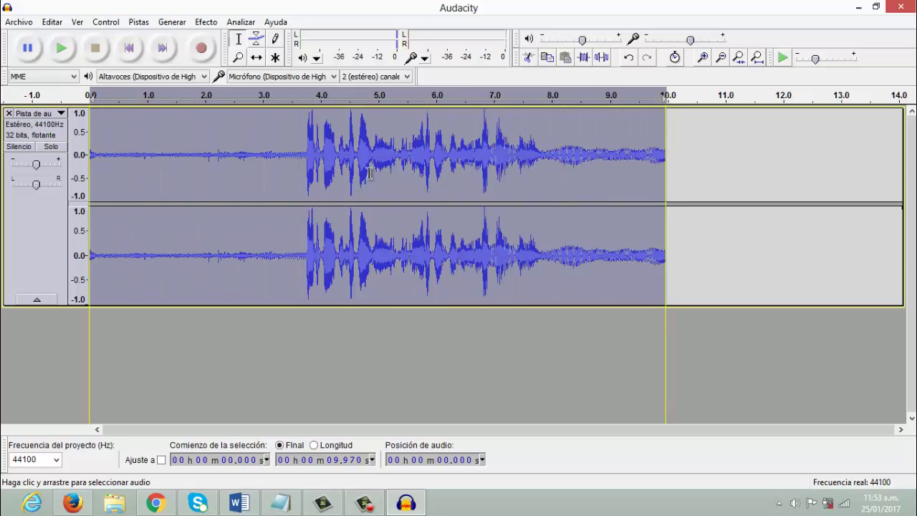
click(240, 350)
key(ctrl+v)
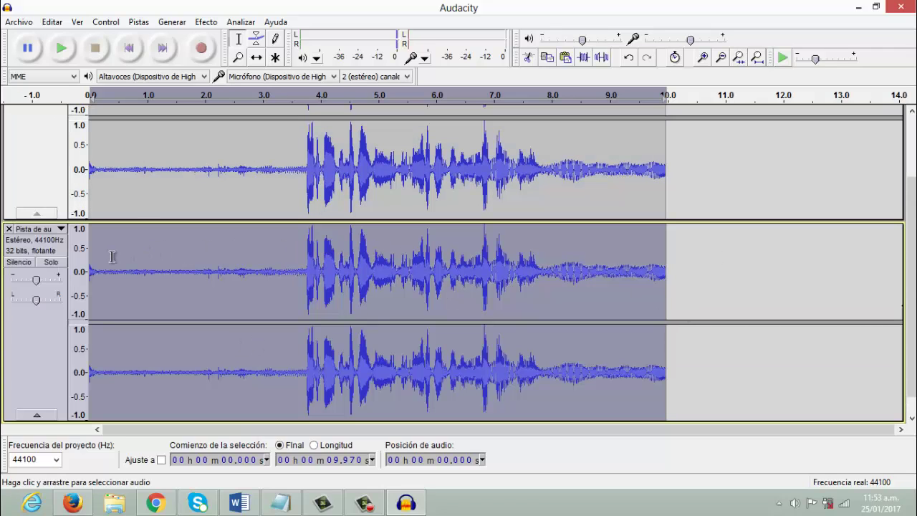
click(18, 262)
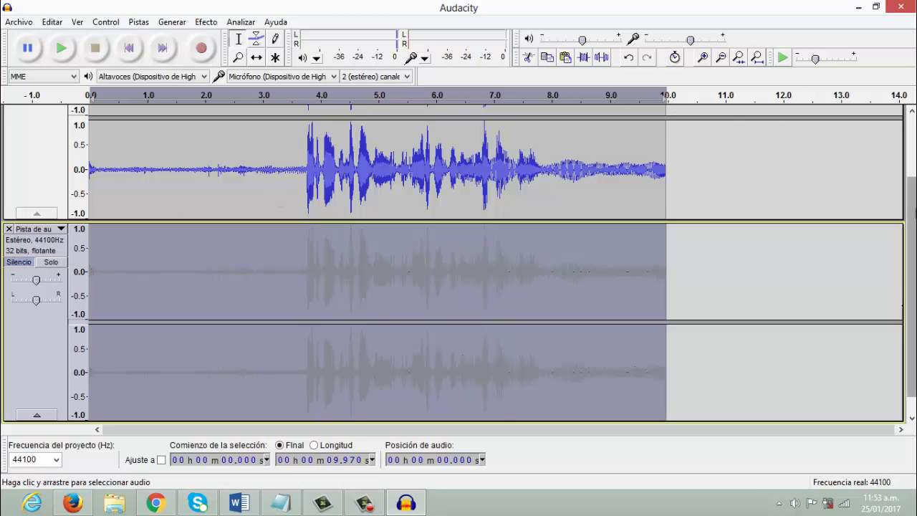
- Capture a noise profile for Noise Reduction from the first track's voiceless stretch between about 2.14 and 2.97 seconds
scroll(910, 214, up, 2)
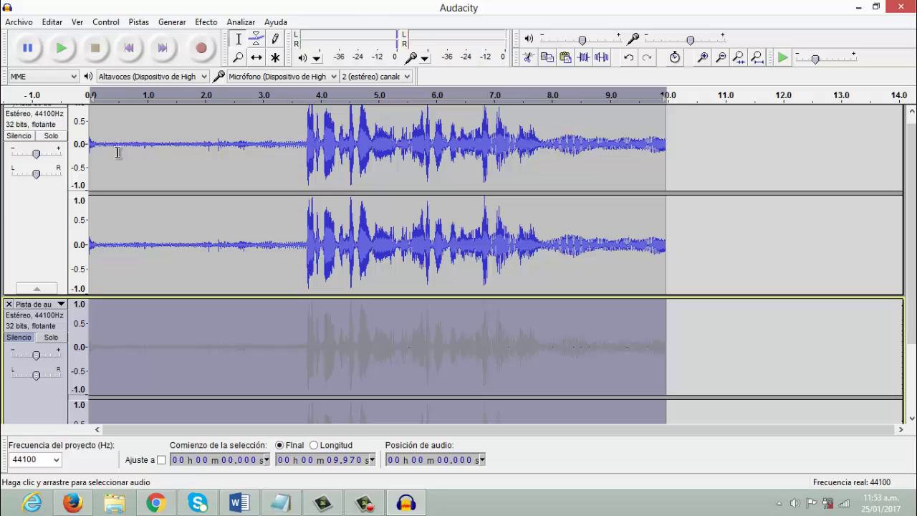
scroll(271, 213, up, 1)
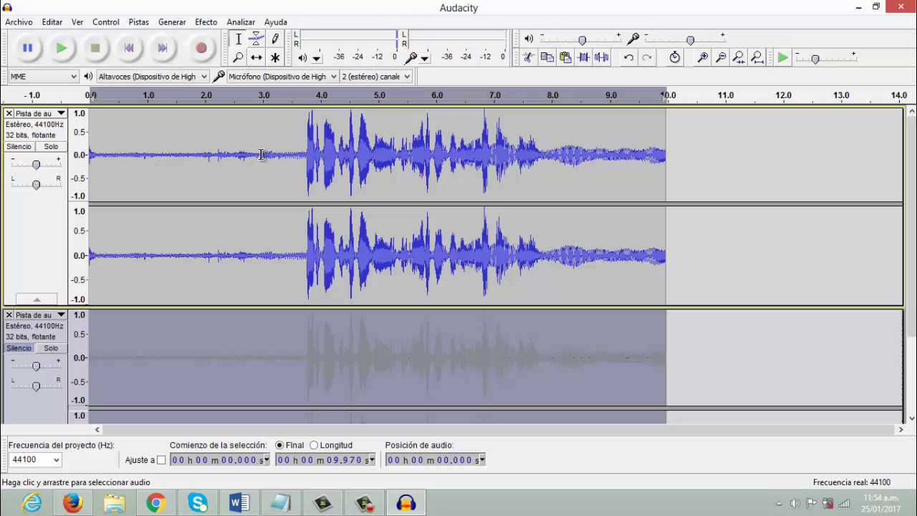
drag(263, 155, 213, 158)
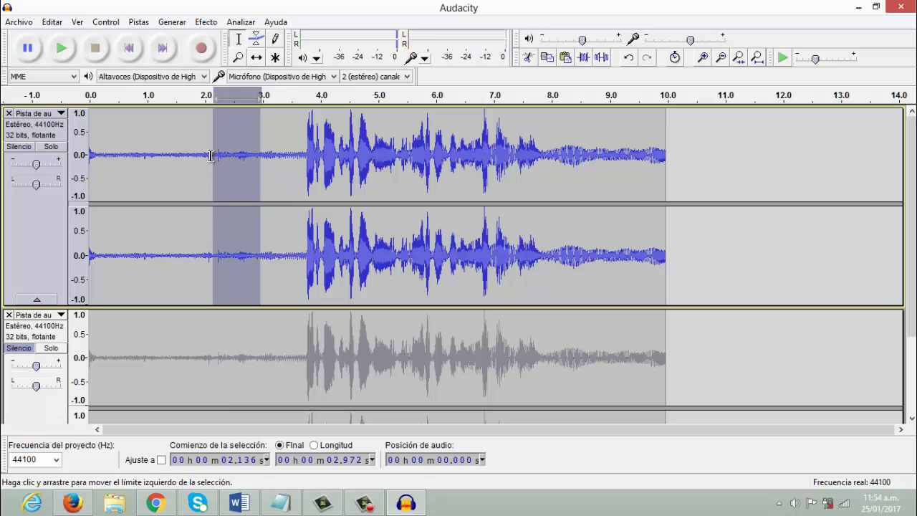
click(206, 22)
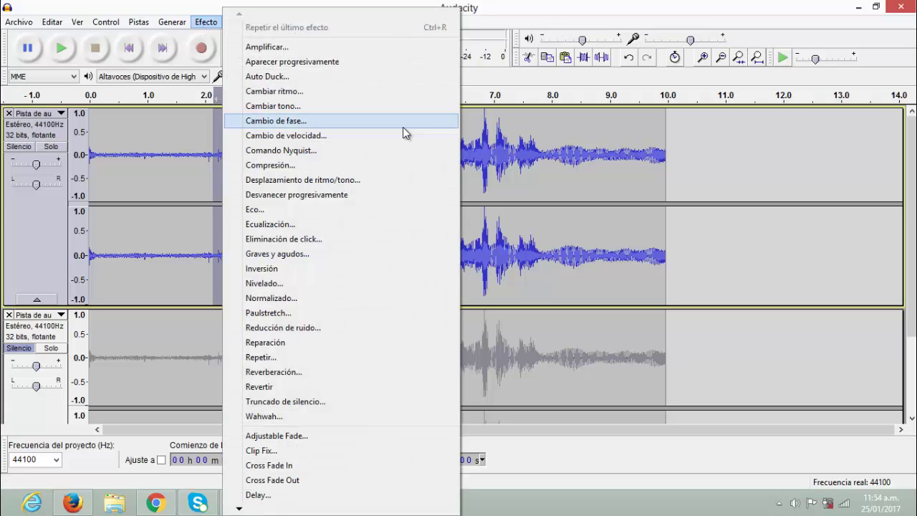
click(296, 329)
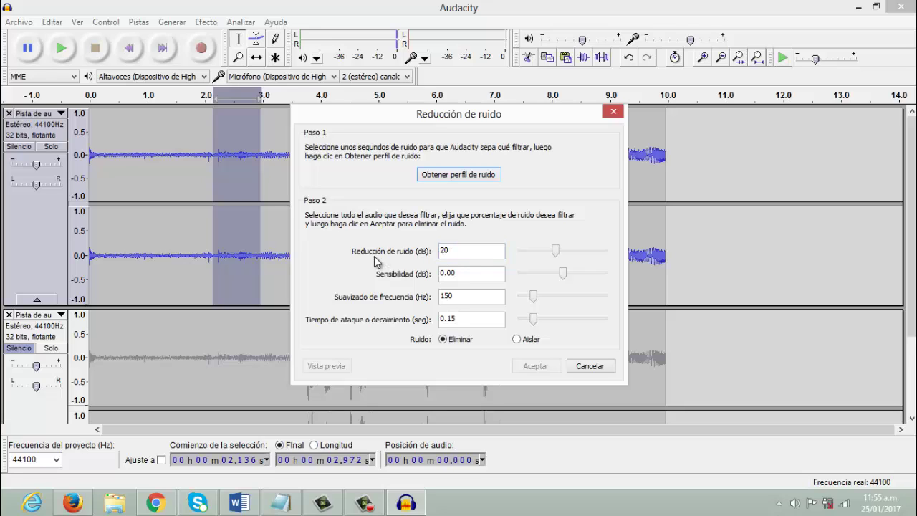
click(454, 279)
key(Tab)
click(449, 323)
click(459, 252)
click(444, 250)
click(448, 175)
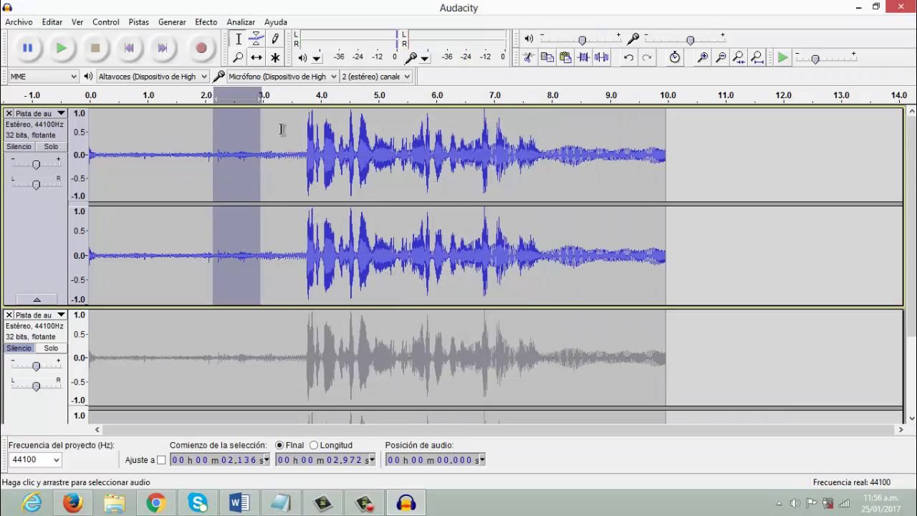
- Apply Noise Reduction to the entire first track with 20 dB reduction, 0.00 dB sensitivity, 150 Hz frequency smoothing and 0.15 s attack/decay time
click(668, 213)
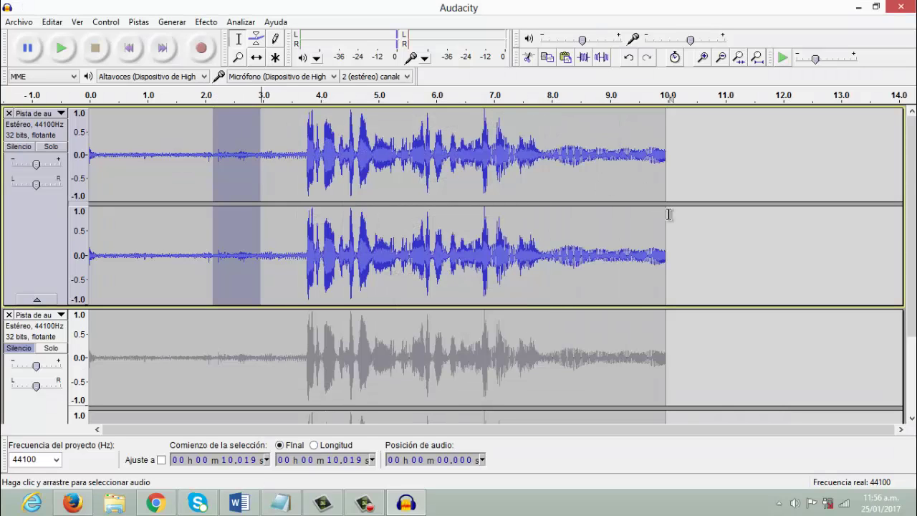
drag(679, 215, 86, 242)
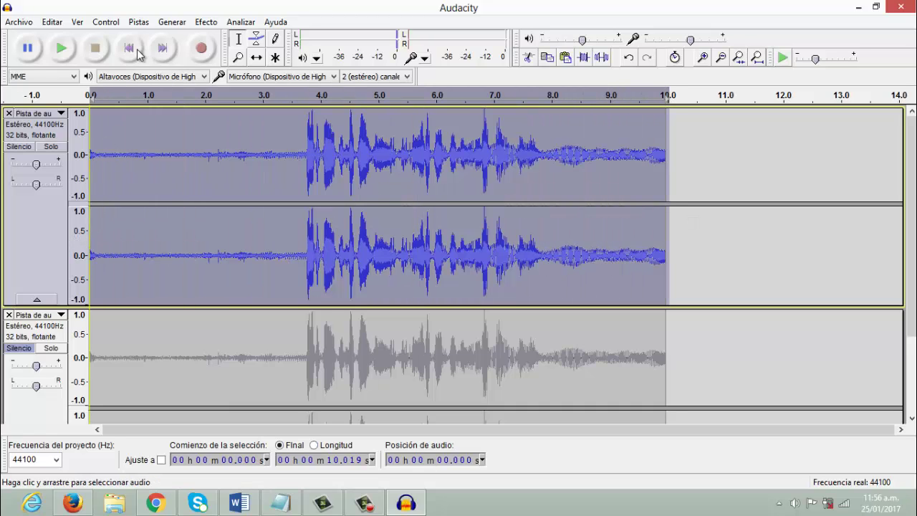
click(207, 23)
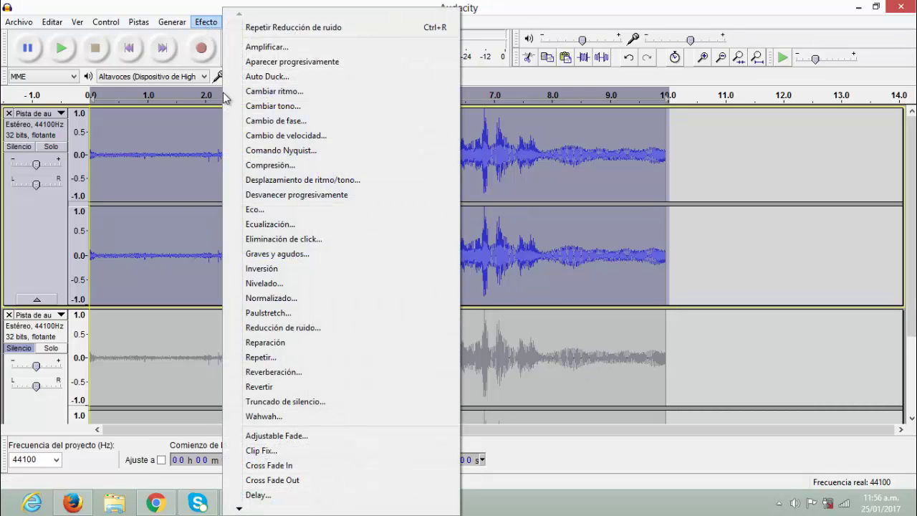
click(279, 327)
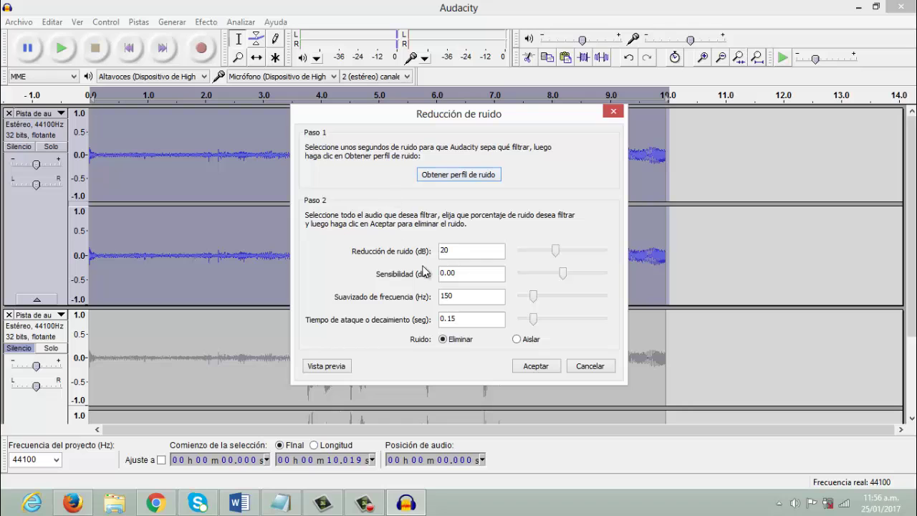
click(523, 365)
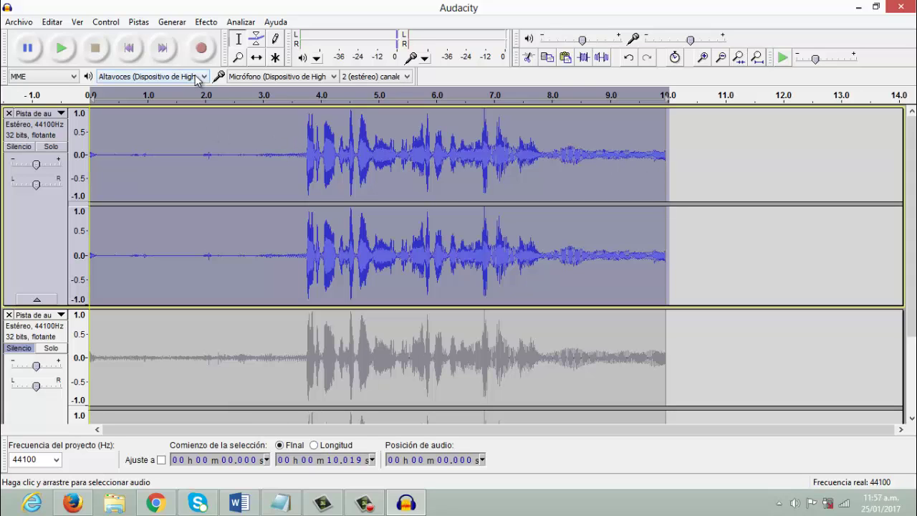
- Compress the selected track with threshold -12 dB, noise floor -40 dB, ratio 2:1, attack 0.2 s and decay 1.0 s
click(207, 23)
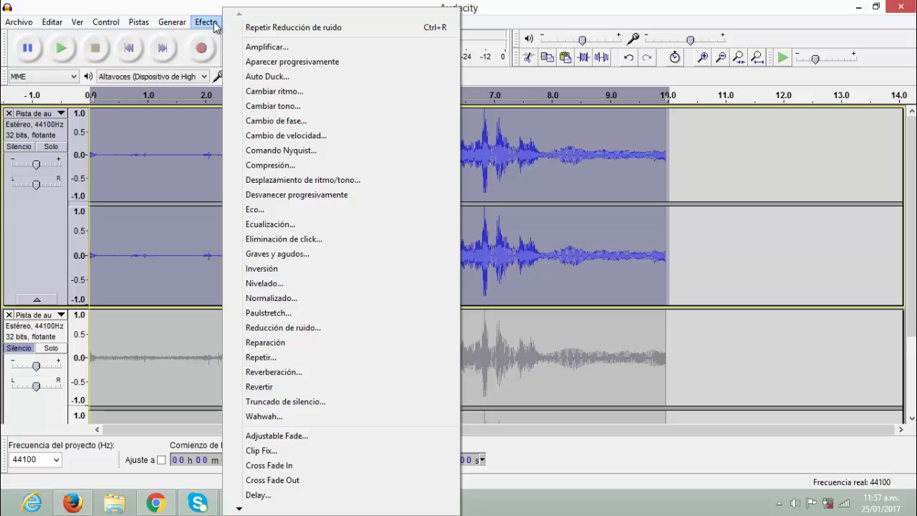
click(315, 166)
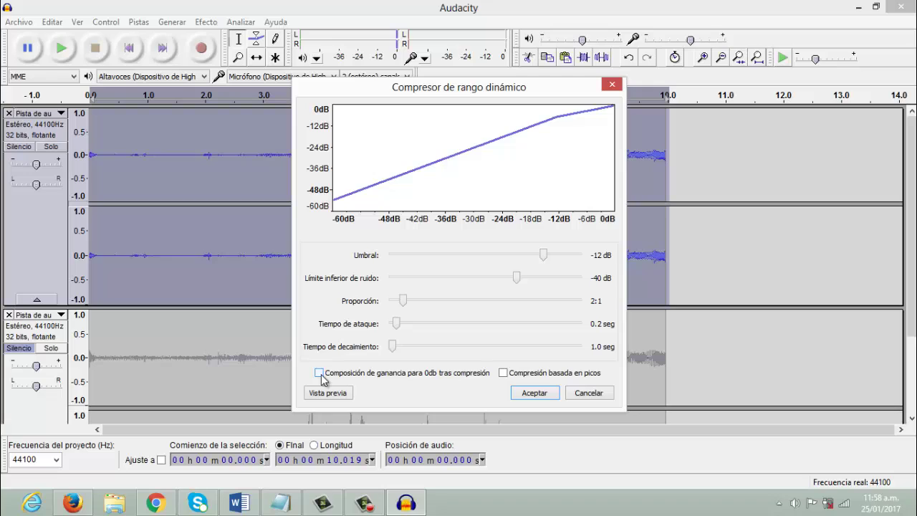
click(532, 393)
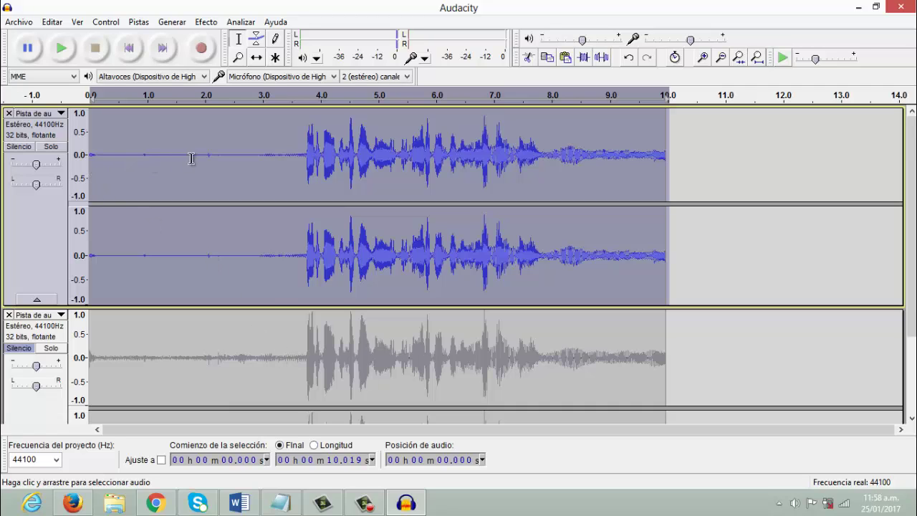
- Listen to the processed track from about 1 second and pause just after the speech ends
click(257, 158)
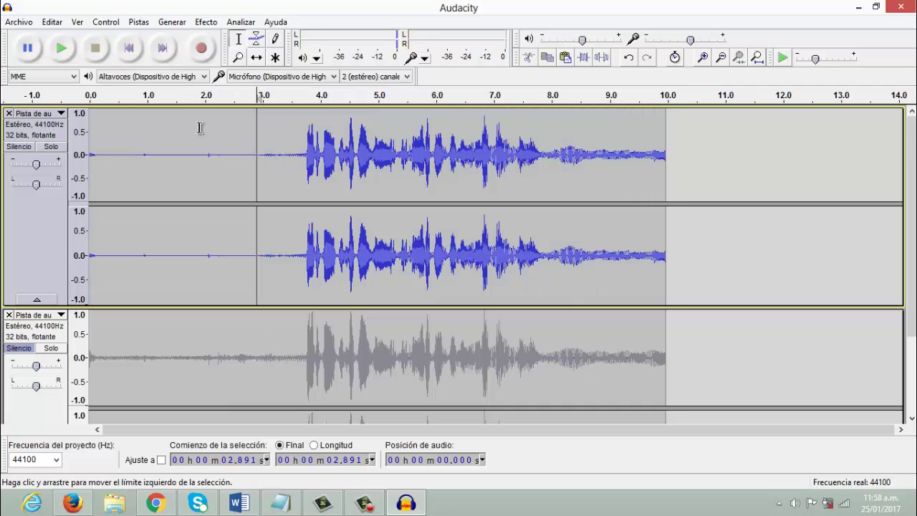
click(149, 158)
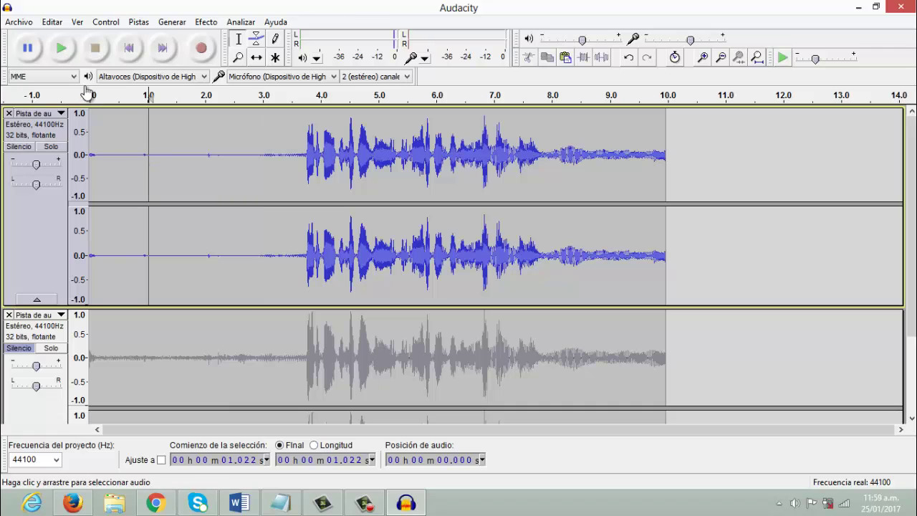
click(65, 52)
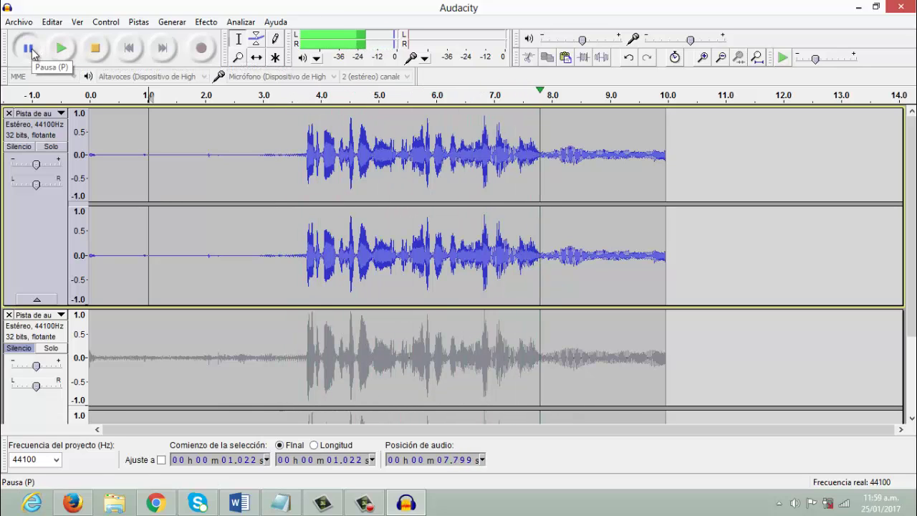
click(31, 50)
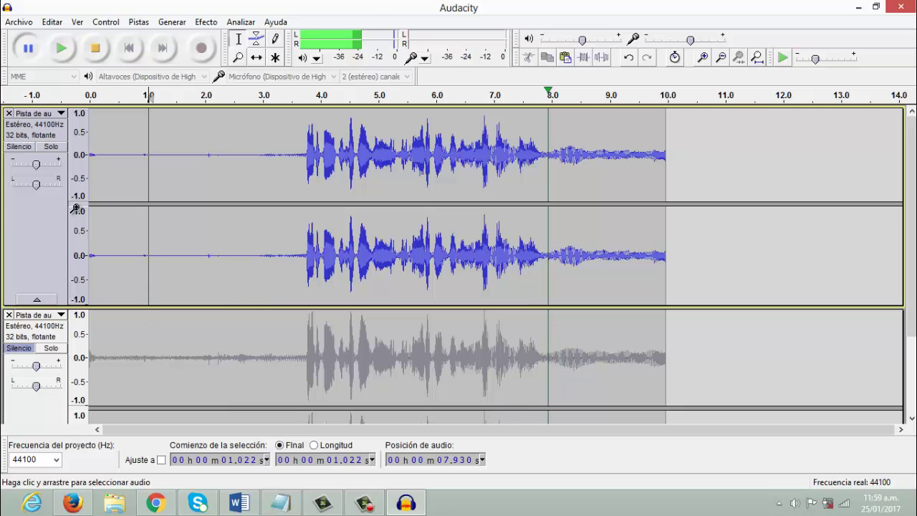
- Mute the processed track, unmute the original copy and play the copy from about 0.24 seconds for comparison
click(19, 147)
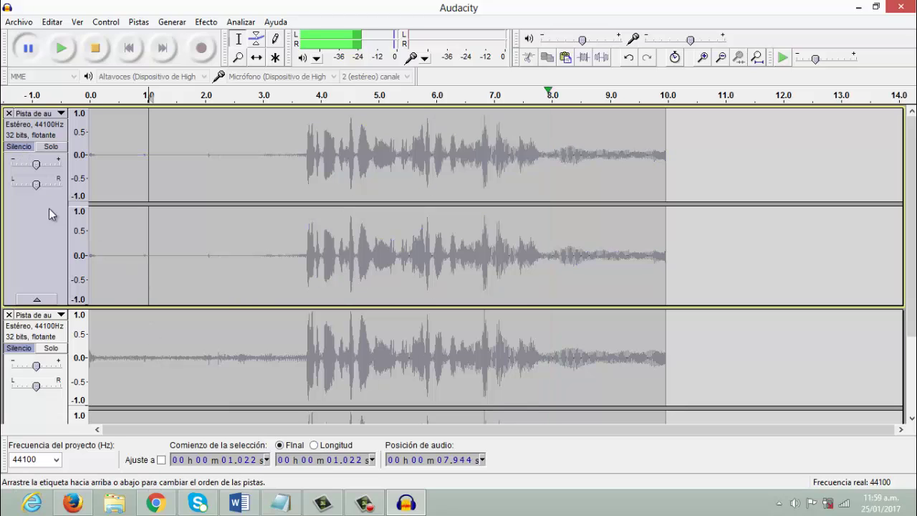
click(18, 349)
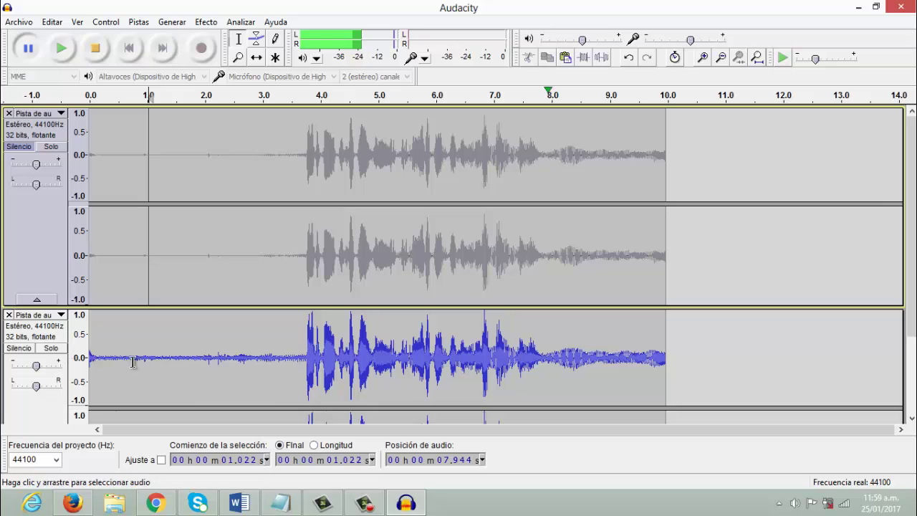
click(104, 354)
scroll(113, 267, down, 2)
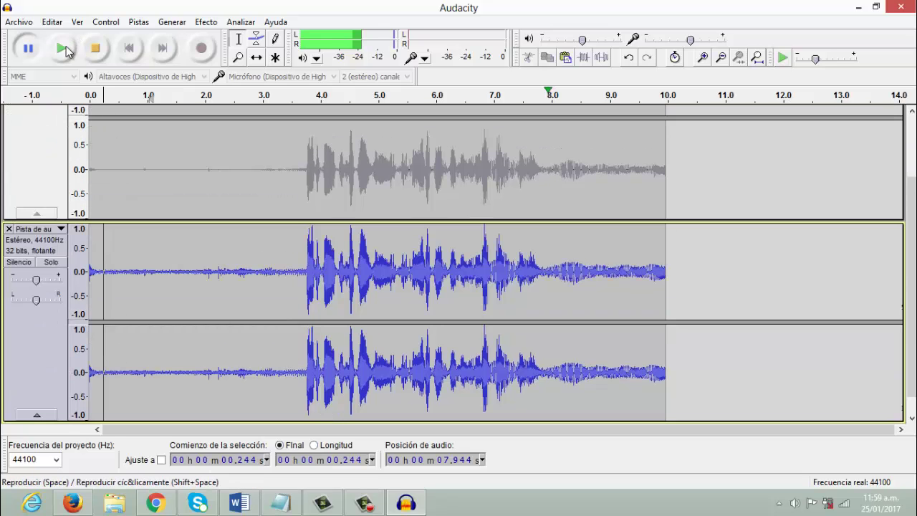
click(62, 50)
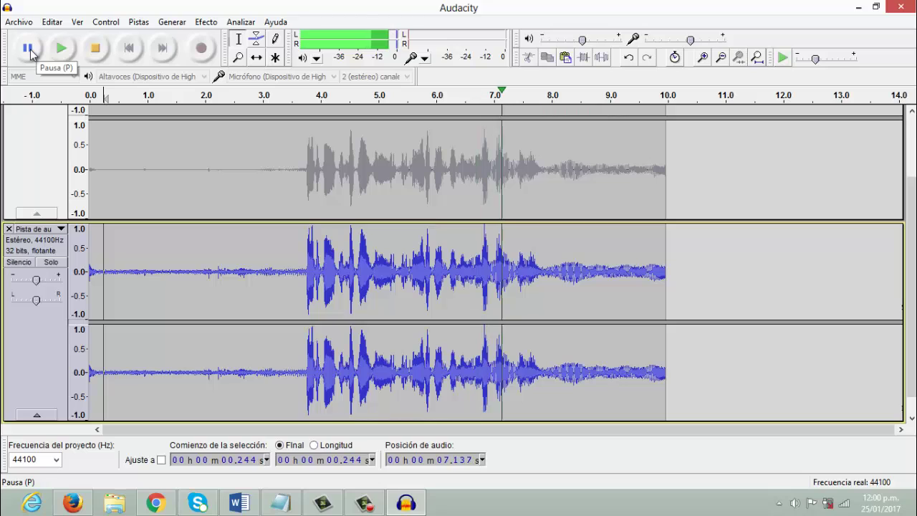
click(30, 50)
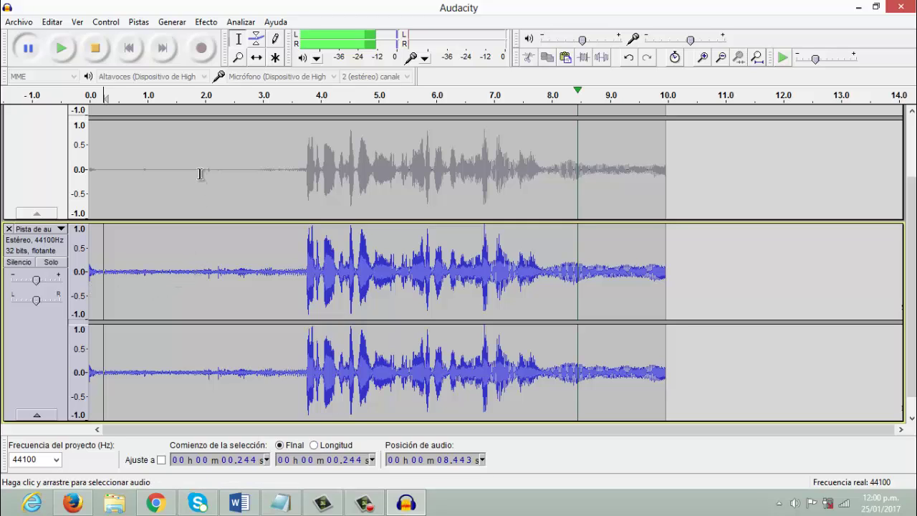
- Delete the unprocessed copy track after ending playback, and unmute the processed track
click(199, 170)
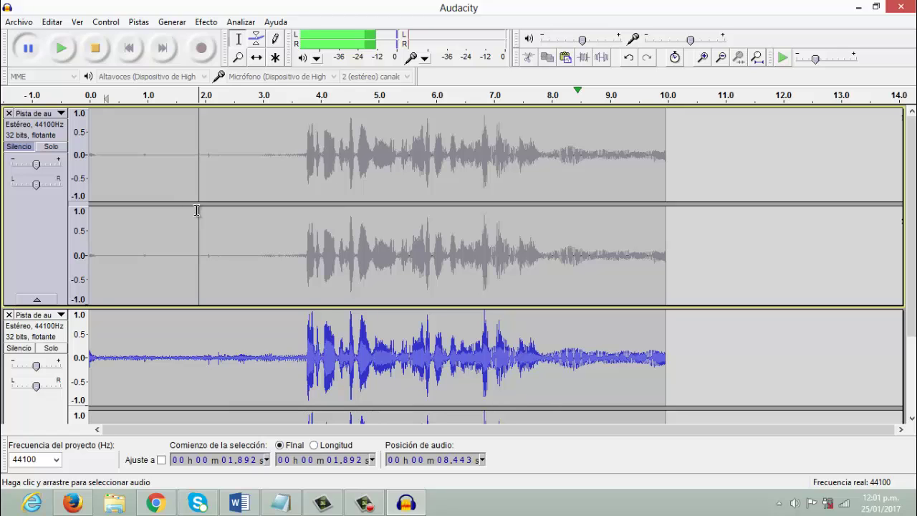
click(153, 321)
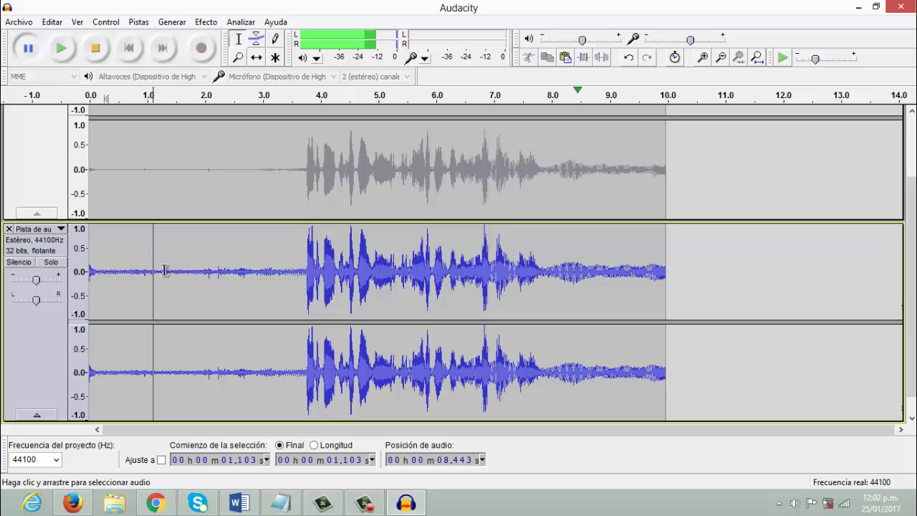
click(95, 48)
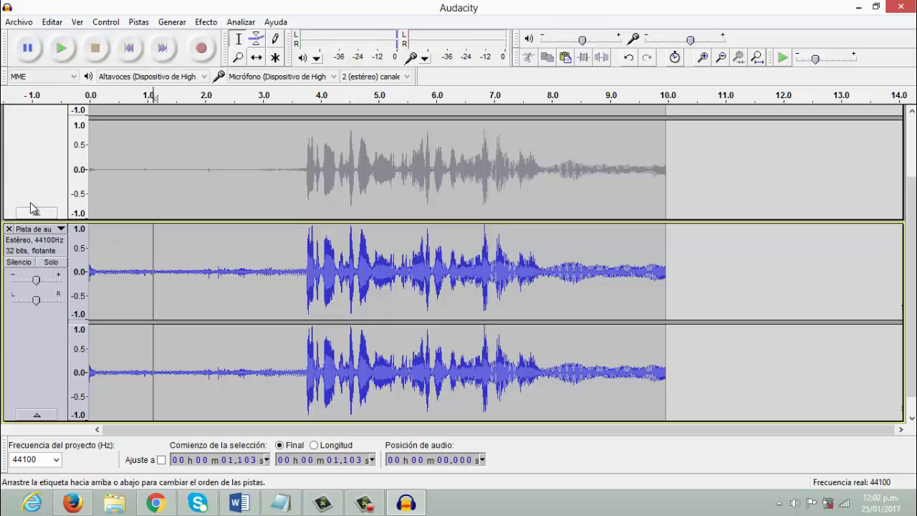
click(8, 230)
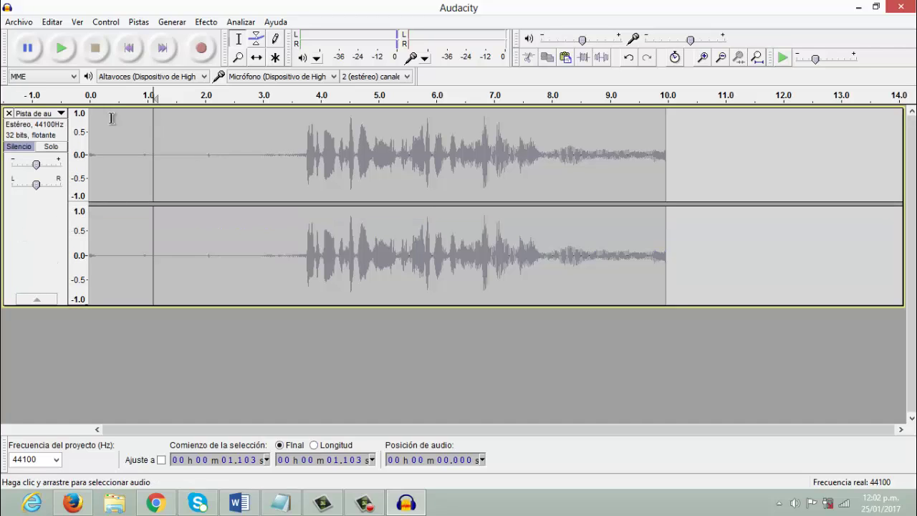
click(12, 152)
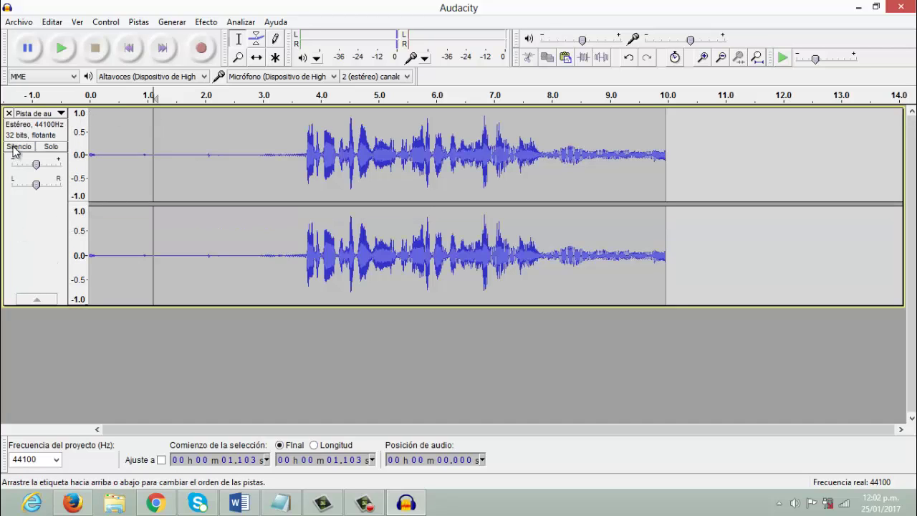
- Start exporting the processed recording as an audio file
click(20, 22)
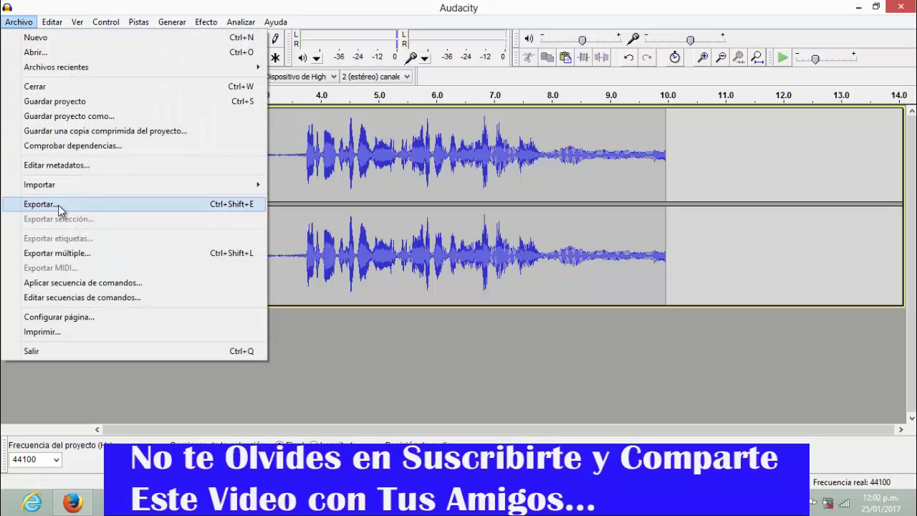
click(58, 205)
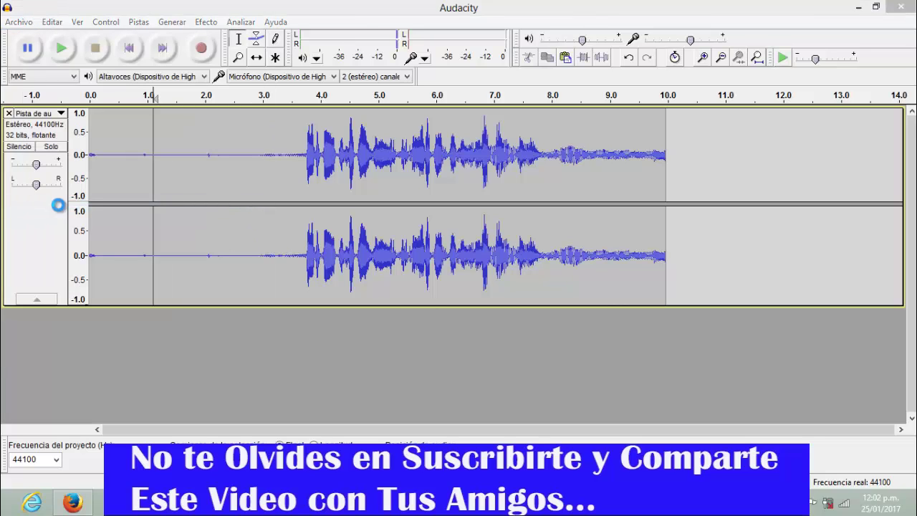